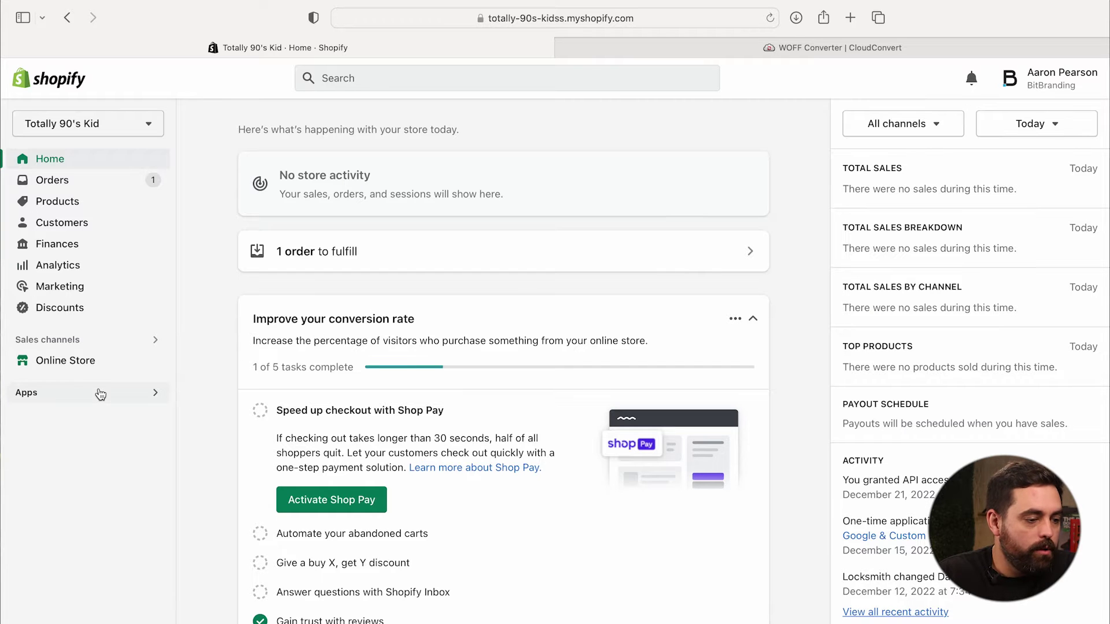
# - Publish Copy of Dawn from the Theme library as the store's live theme
pyautogui.click(62, 362)
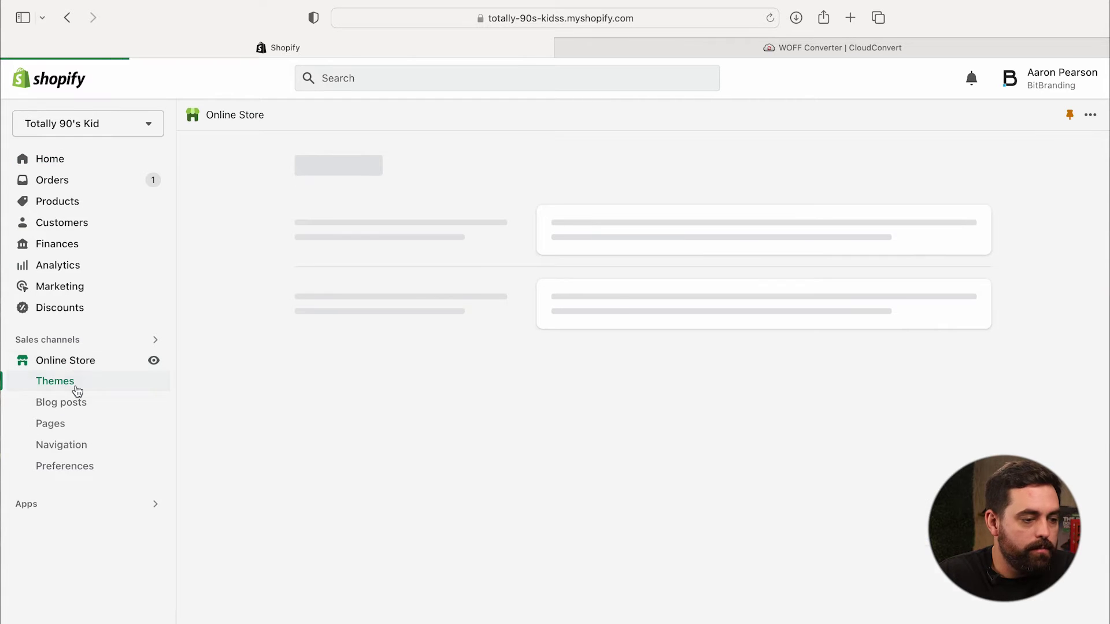
pyautogui.scroll(-10, 295, 439)
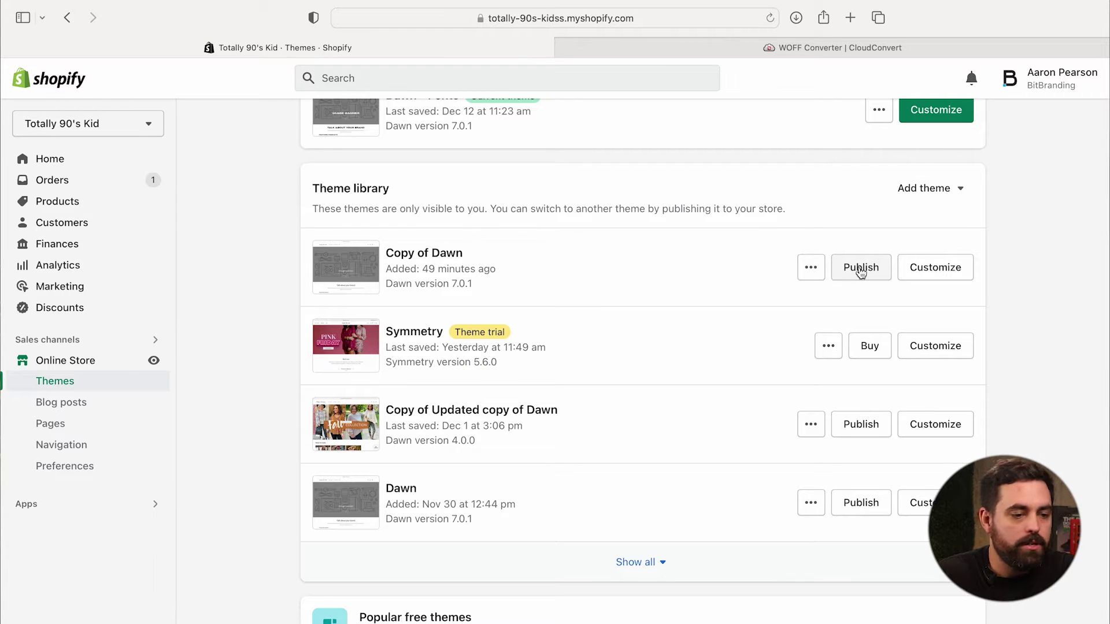
pyautogui.click(861, 269)
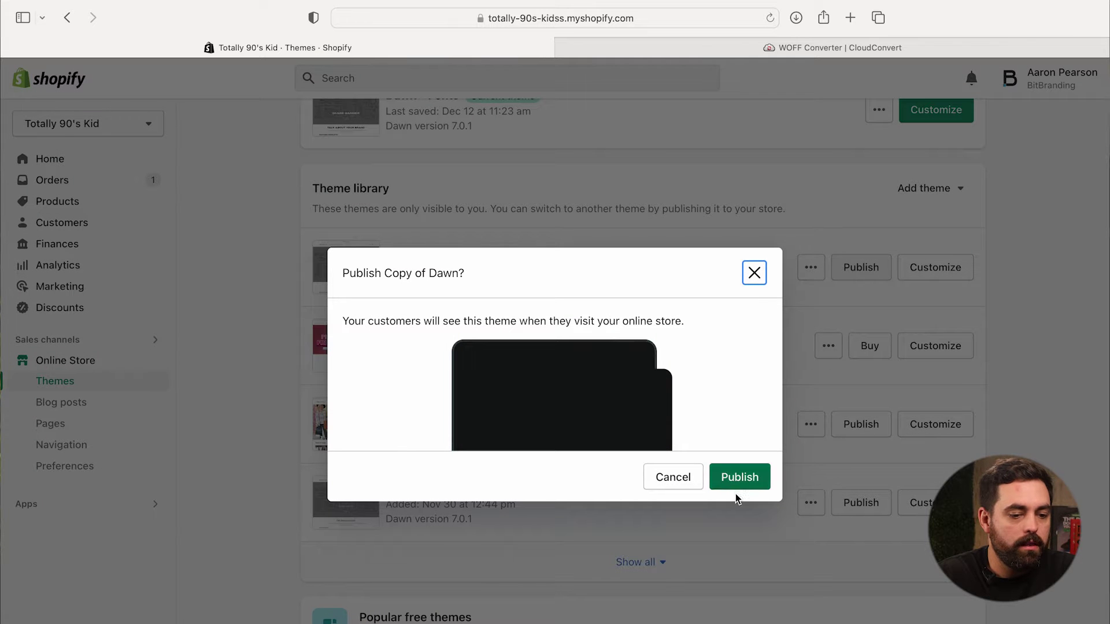
pyautogui.click(745, 483)
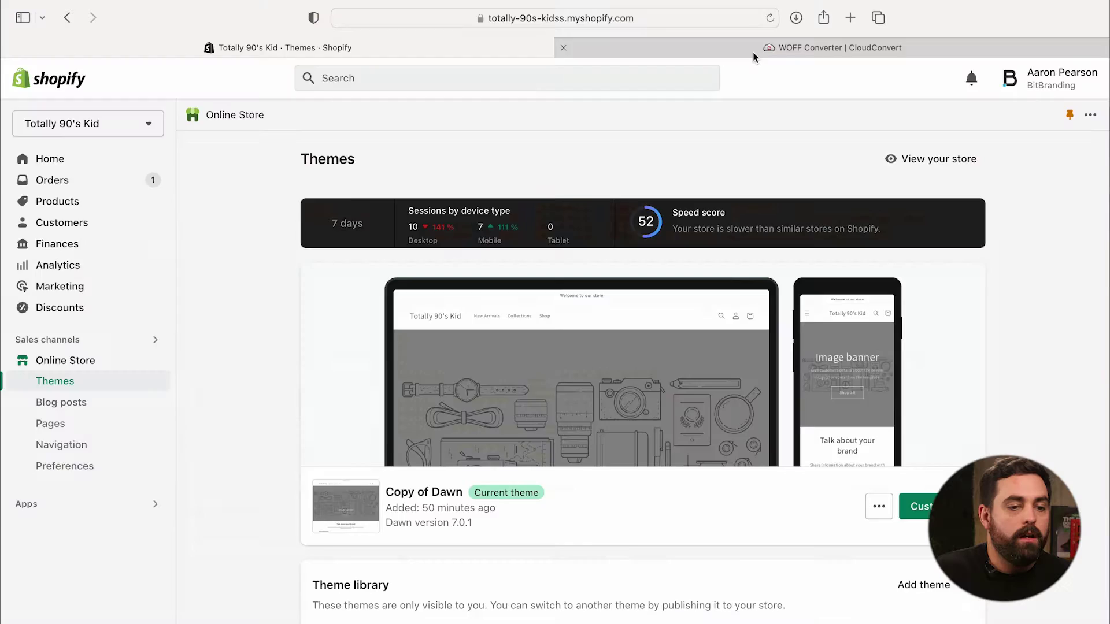
# - Upload ethnocentric rg.otf from Downloads > ethnocentric to the CloudConvert font converter
pyautogui.click(752, 52)
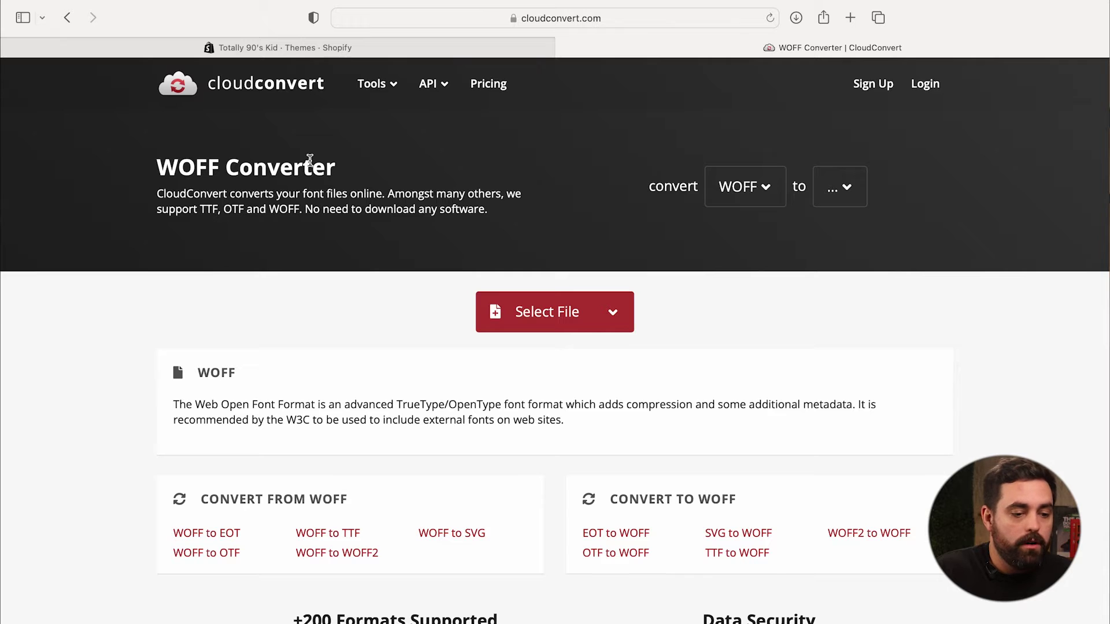
pyautogui.click(533, 325)
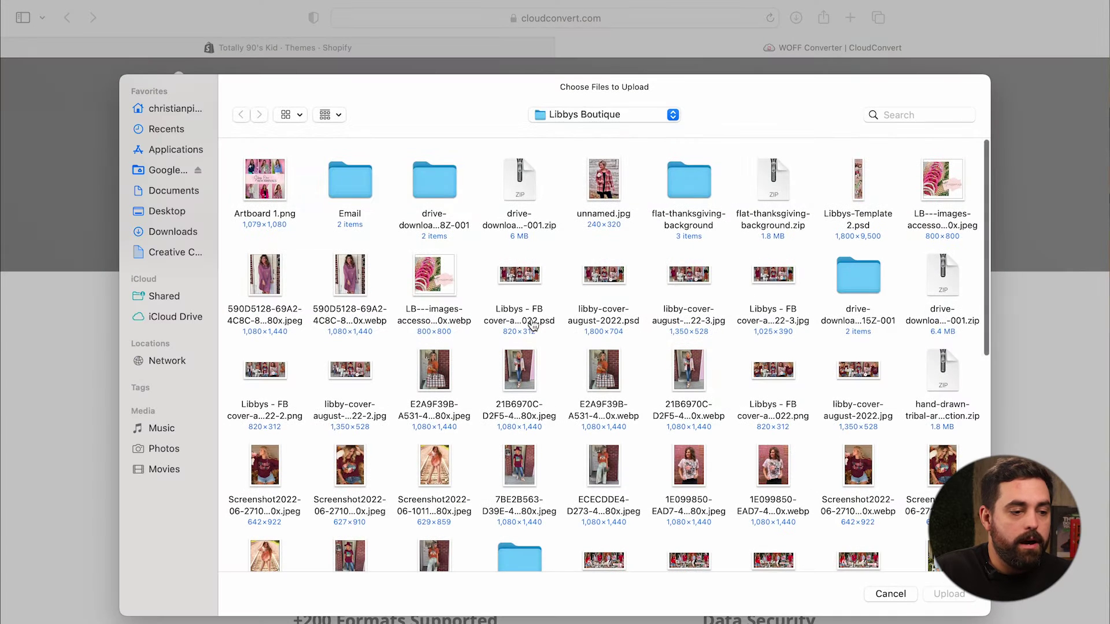
pyautogui.click(165, 233)
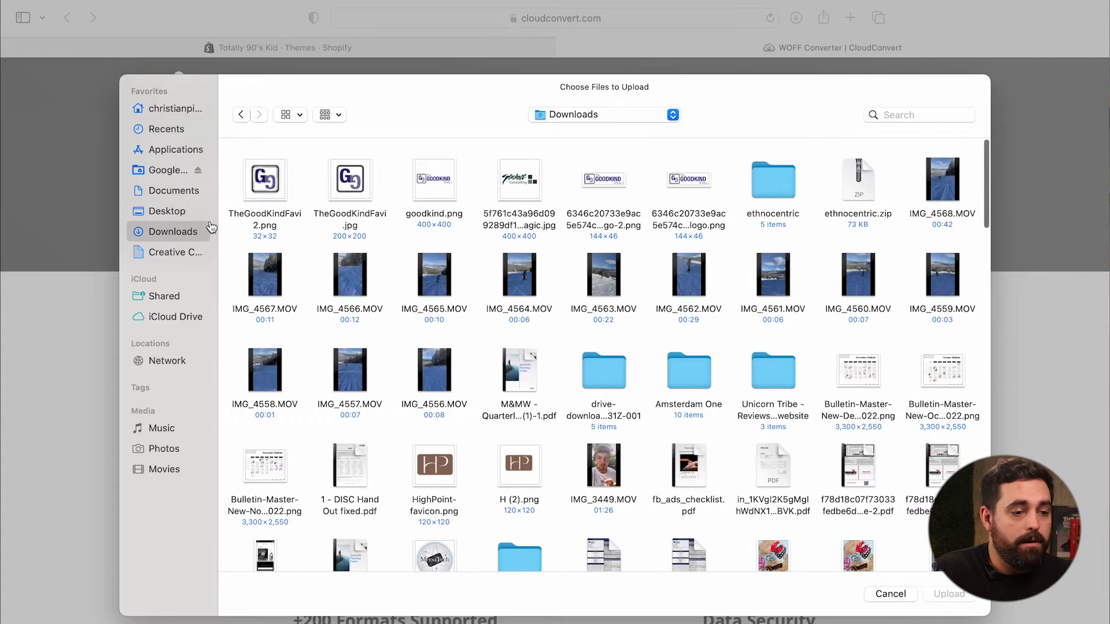
pyautogui.doubleClick(762, 189)
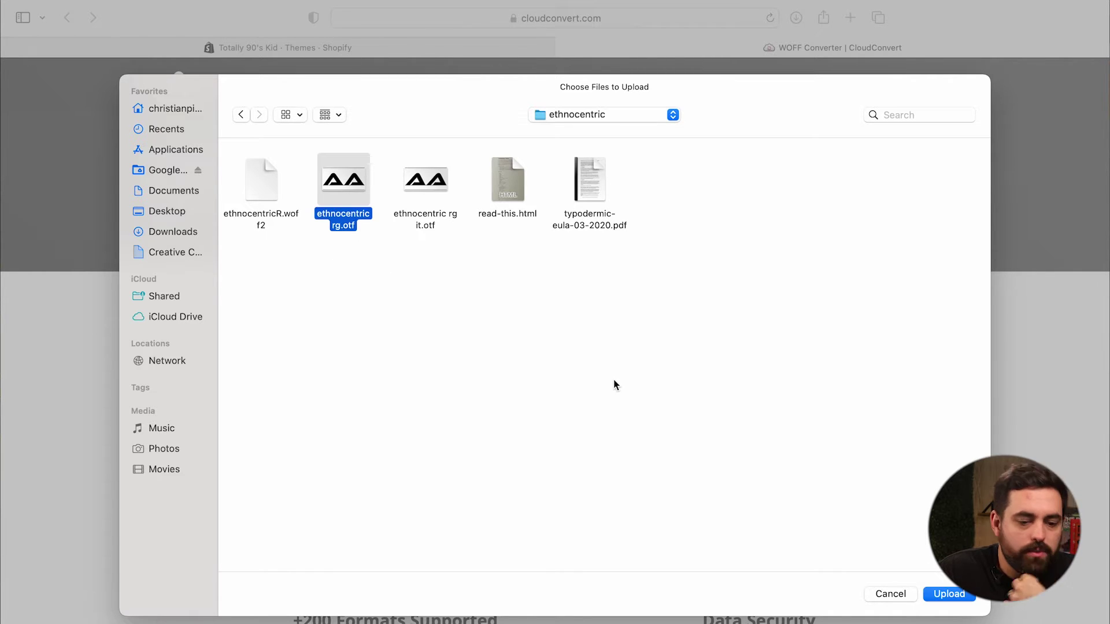
pyautogui.click(931, 593)
# - Convert the font to WOFF and save the result as ethnocentric.woff
pyautogui.click(601, 315)
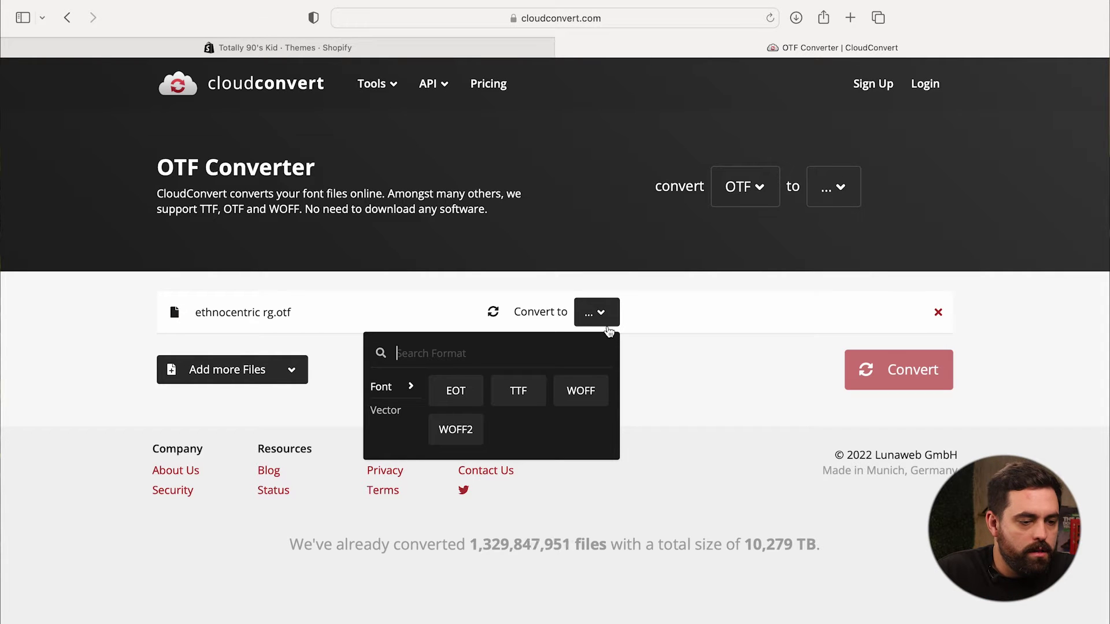
pyautogui.click(581, 391)
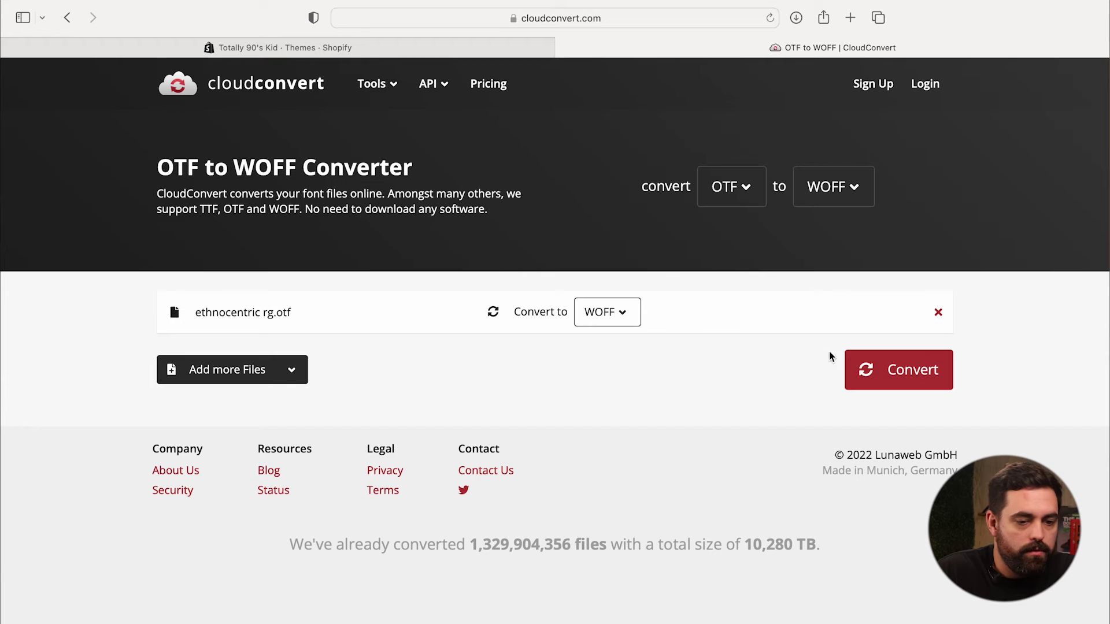
pyautogui.click(858, 317)
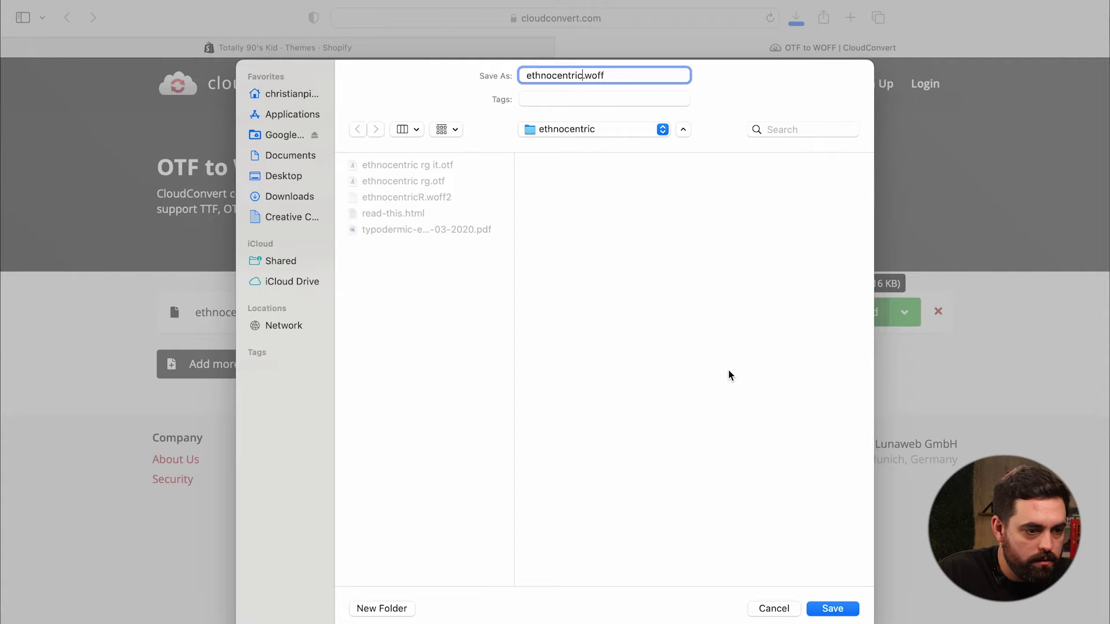
pyautogui.click(831, 608)
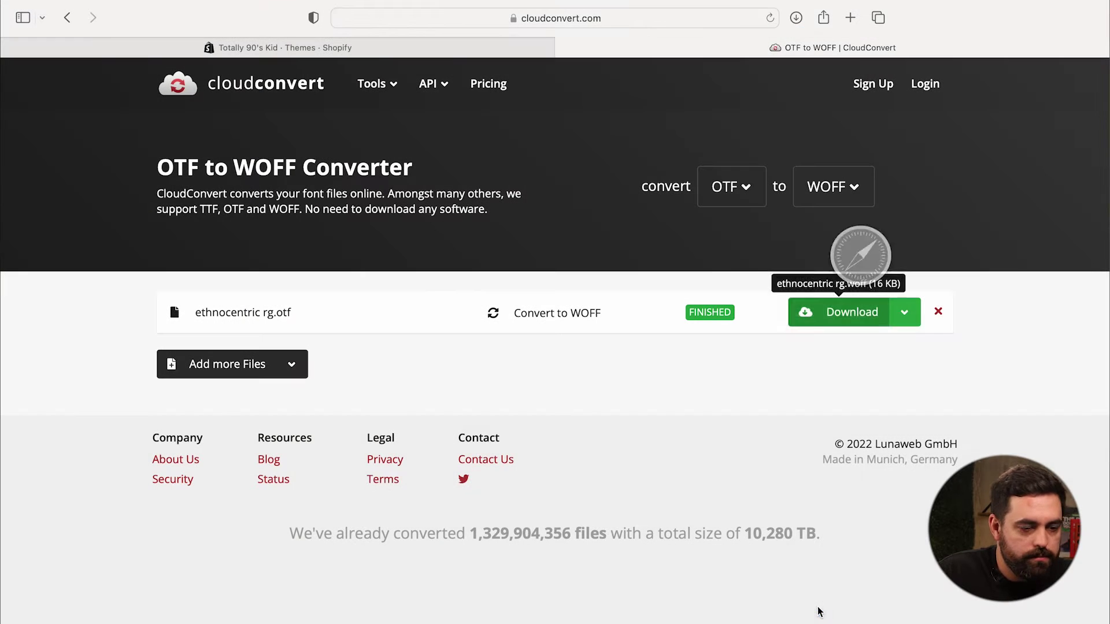
pyautogui.click(302, 47)
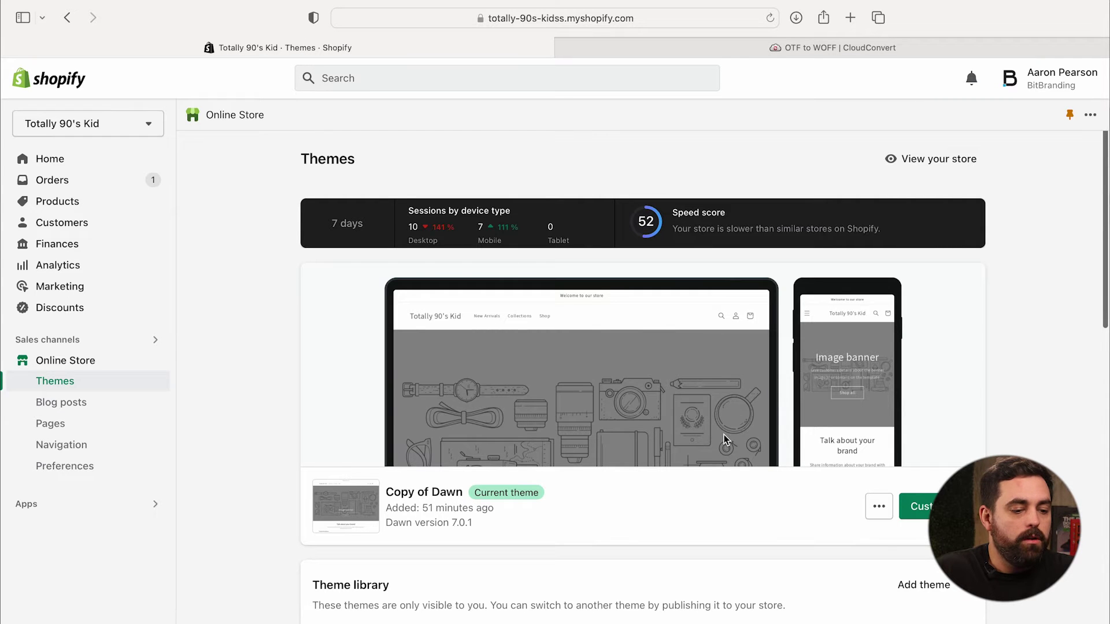
# - Open Copy of Dawn's code editor via Edit code, with the Themes list in a second tab
pyautogui.click(878, 507)
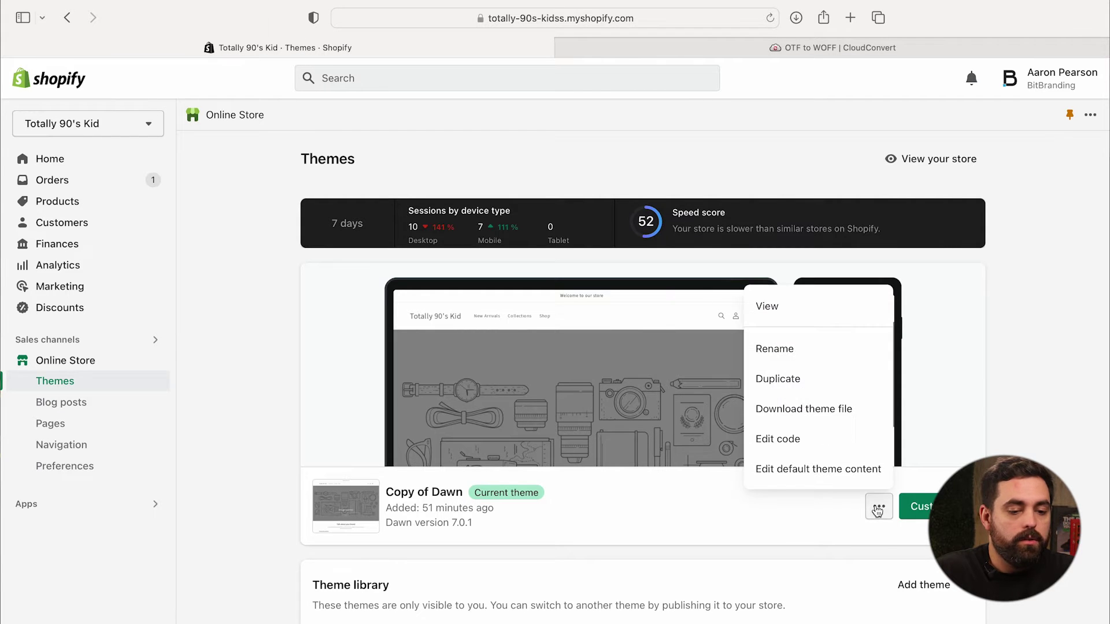
pyautogui.click(785, 449)
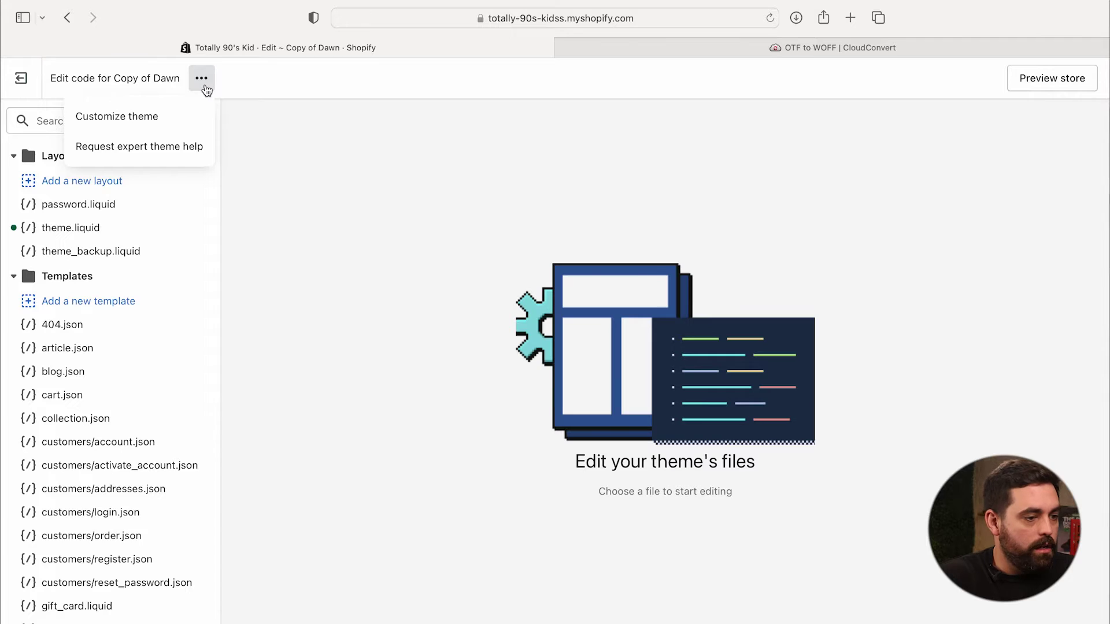
pyautogui.click(23, 83)
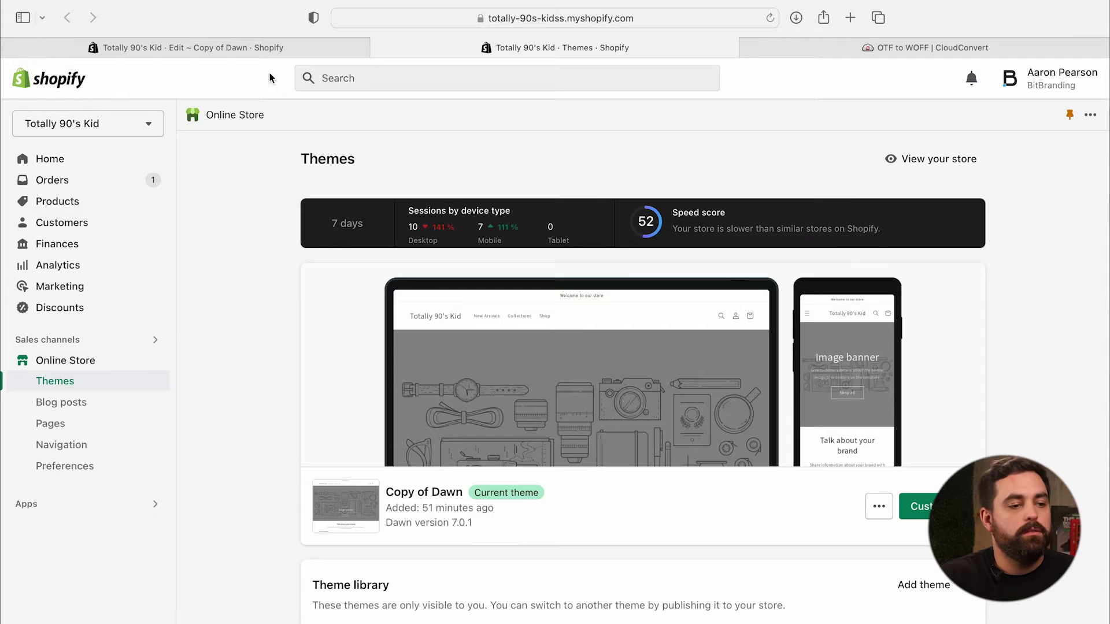
pyautogui.click(237, 48)
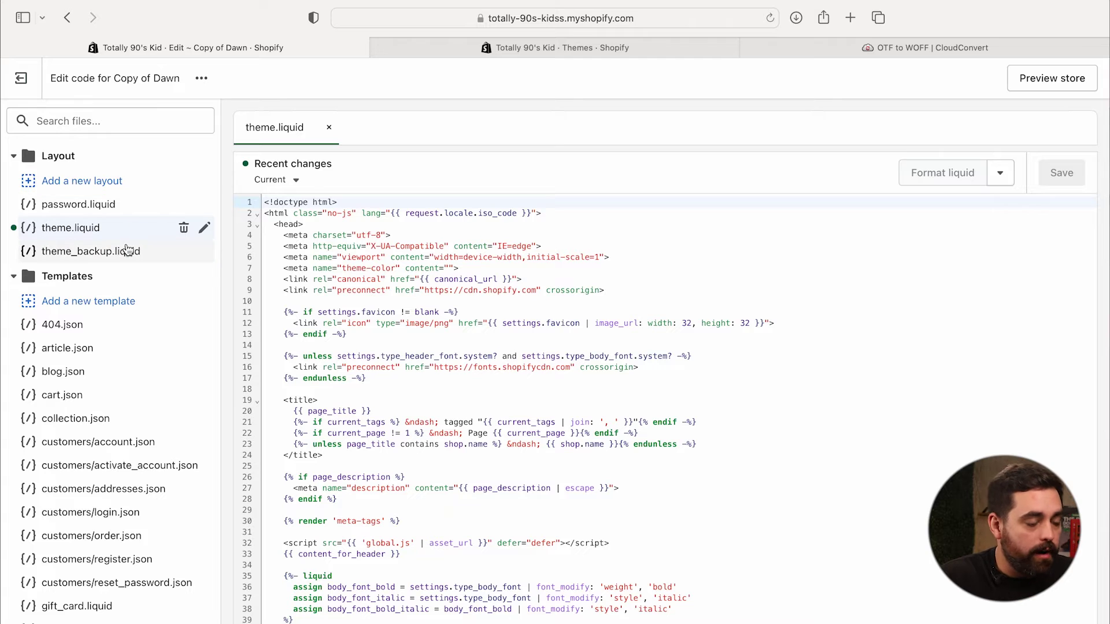
# - Open base.css from the Assets folder in the code editor beside theme.liquid
pyautogui.scroll(-5, 127, 250)
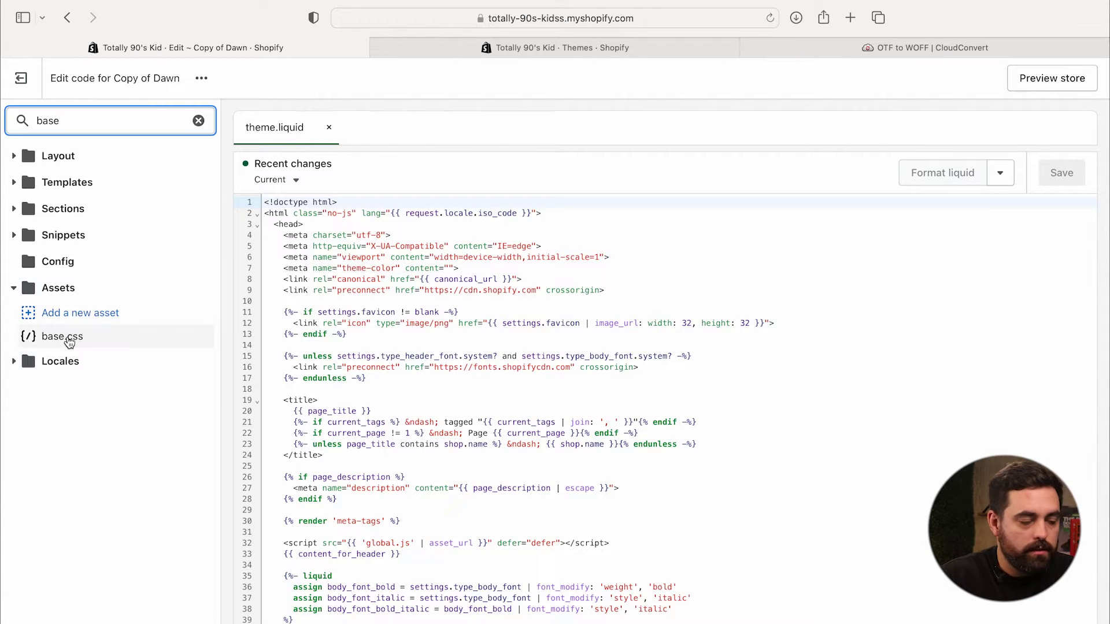
pyautogui.click(64, 338)
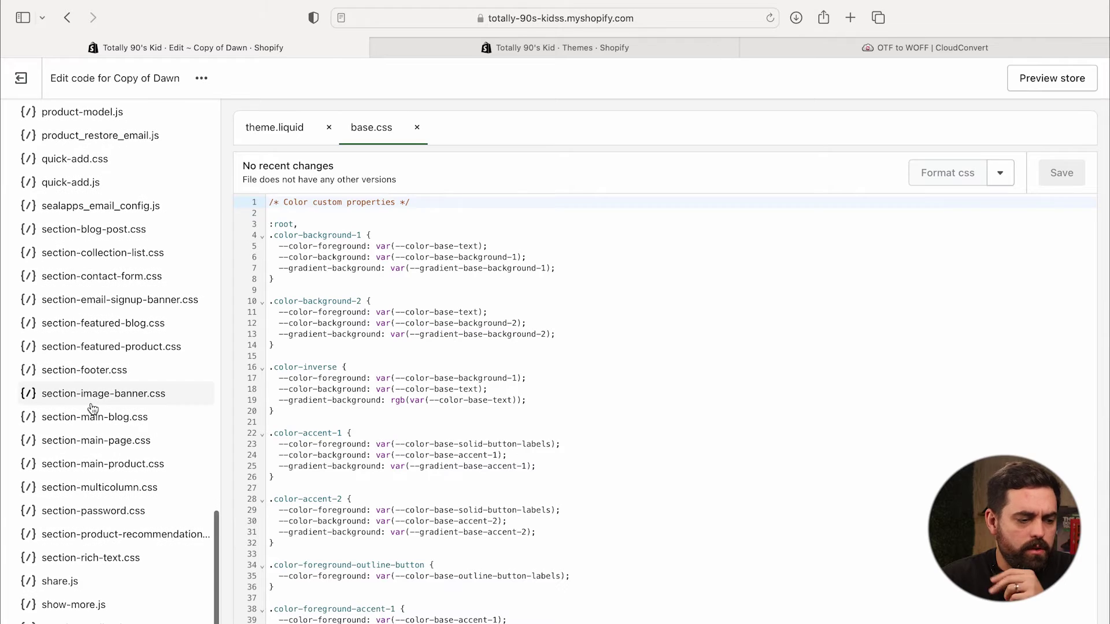
pyautogui.scroll(-2, 92, 408)
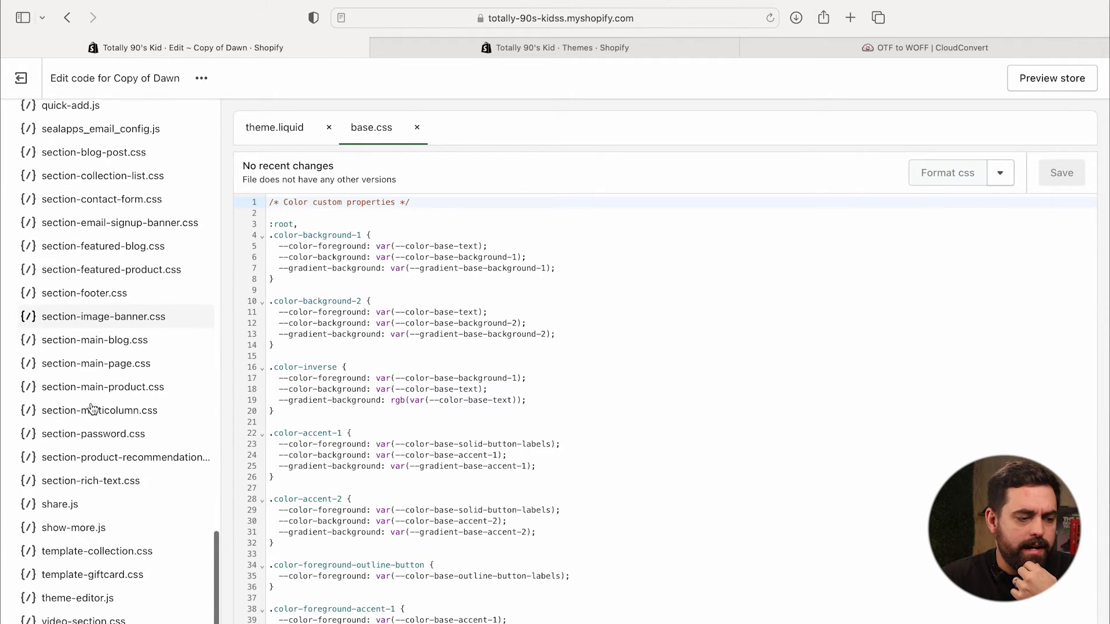
pyautogui.scroll(15, 93, 408)
pyautogui.scroll(10, 92, 408)
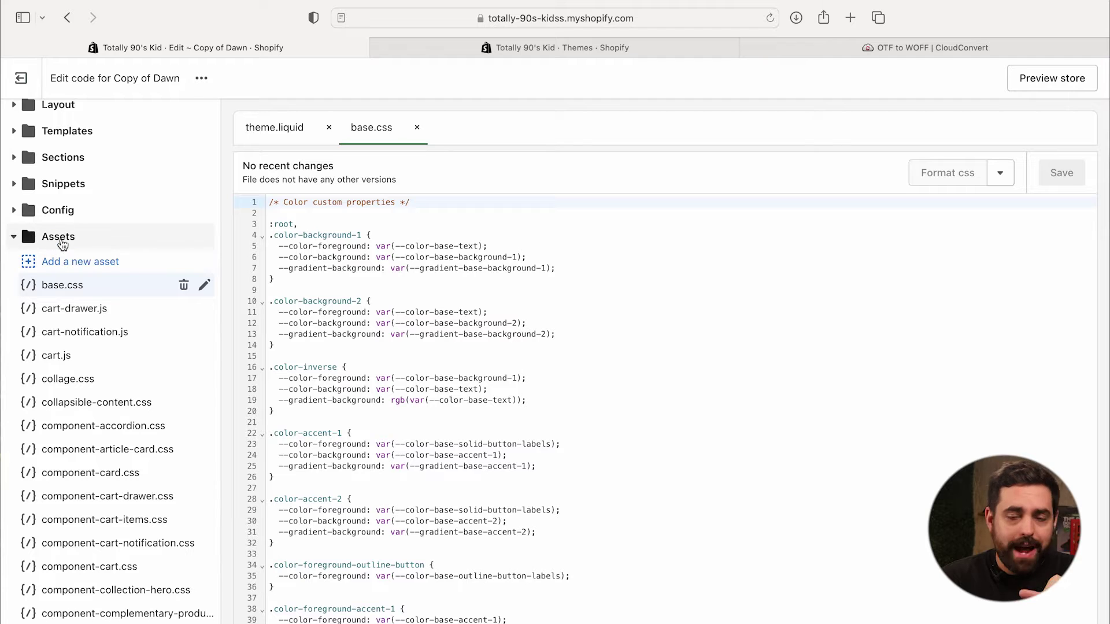
# - Add ethnocentric.woff as a new theme asset under Assets
pyautogui.click(76, 265)
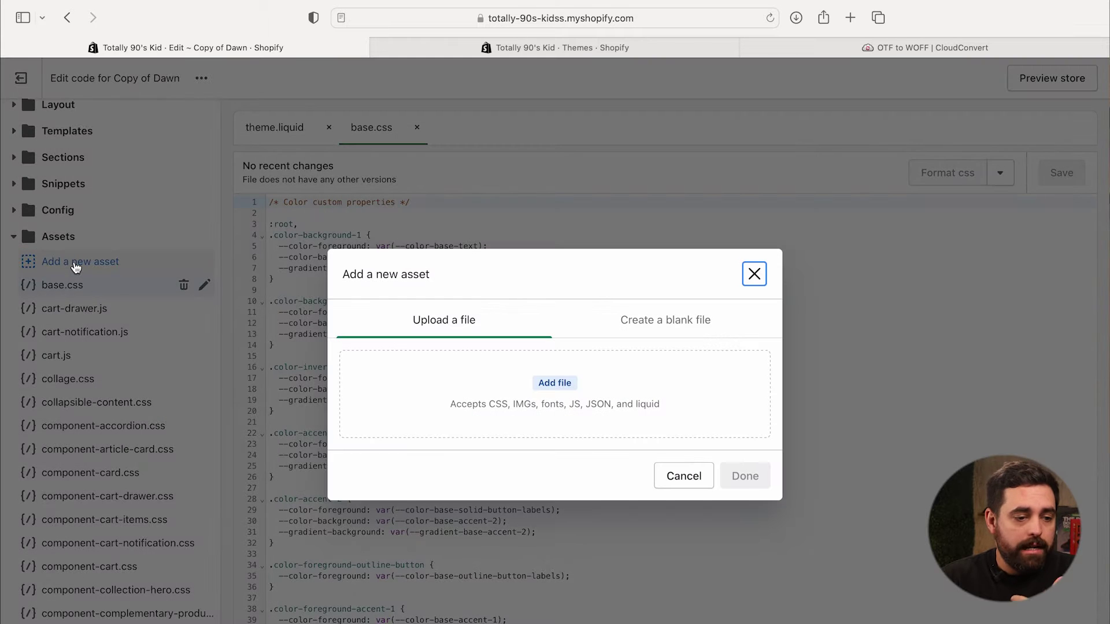
pyautogui.click(564, 408)
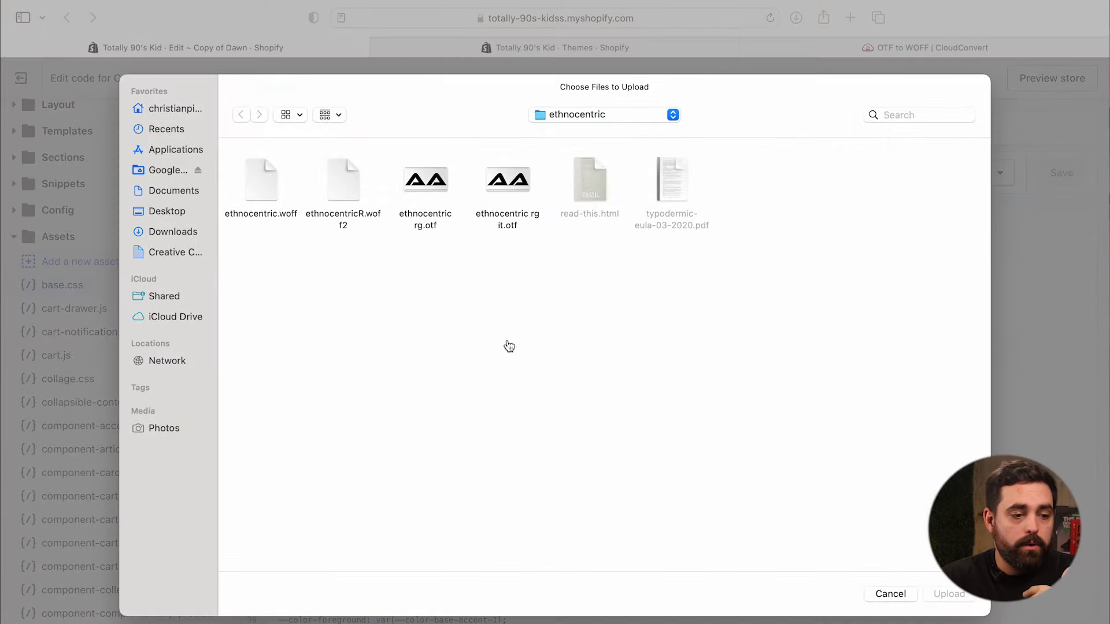
pyautogui.click(255, 187)
pyautogui.click(944, 594)
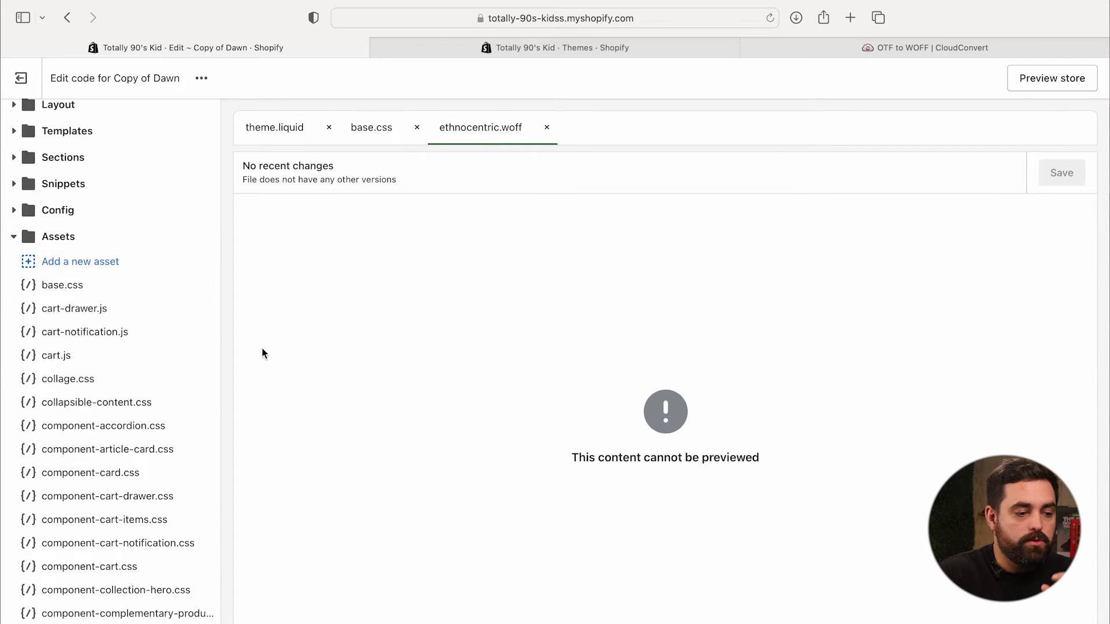
pyautogui.scroll(-5, 145, 342)
pyautogui.scroll(-15, 147, 341)
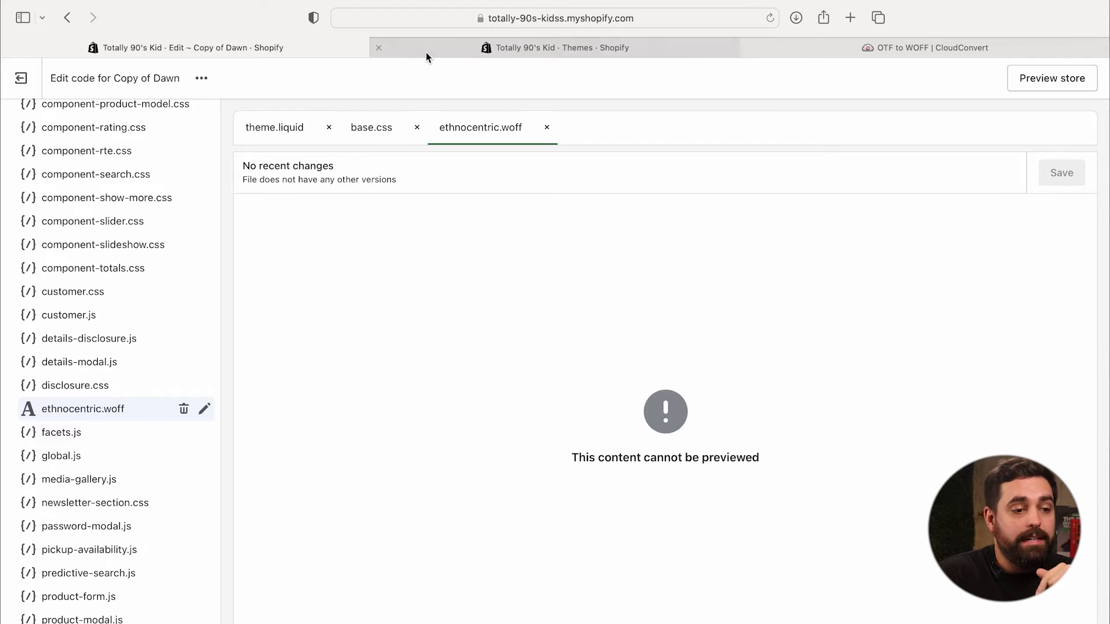
# - Upload ethnocentric.woff to the store's Settings > Files (16.38 KB)
pyautogui.click(428, 53)
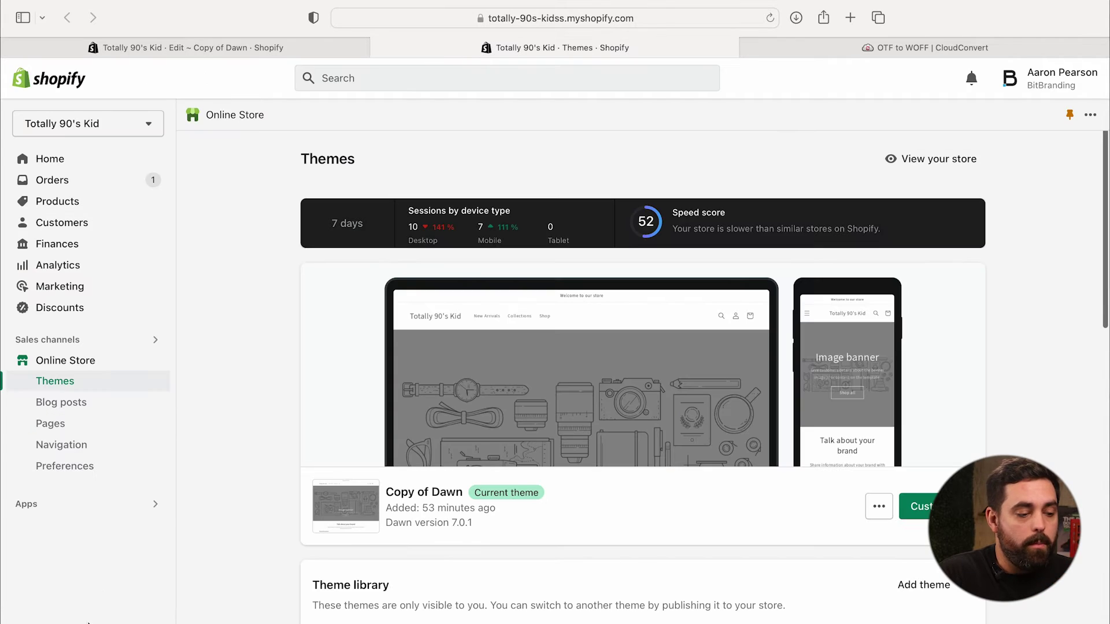
pyautogui.click(88, 622)
pyautogui.scroll(-5, 123, 495)
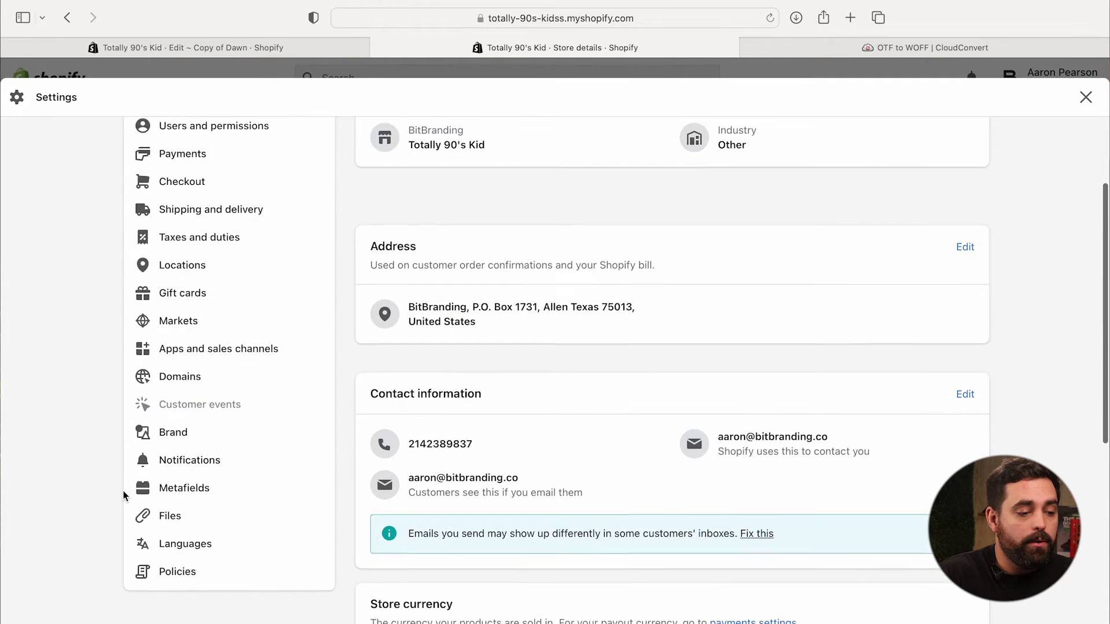
pyautogui.click(165, 516)
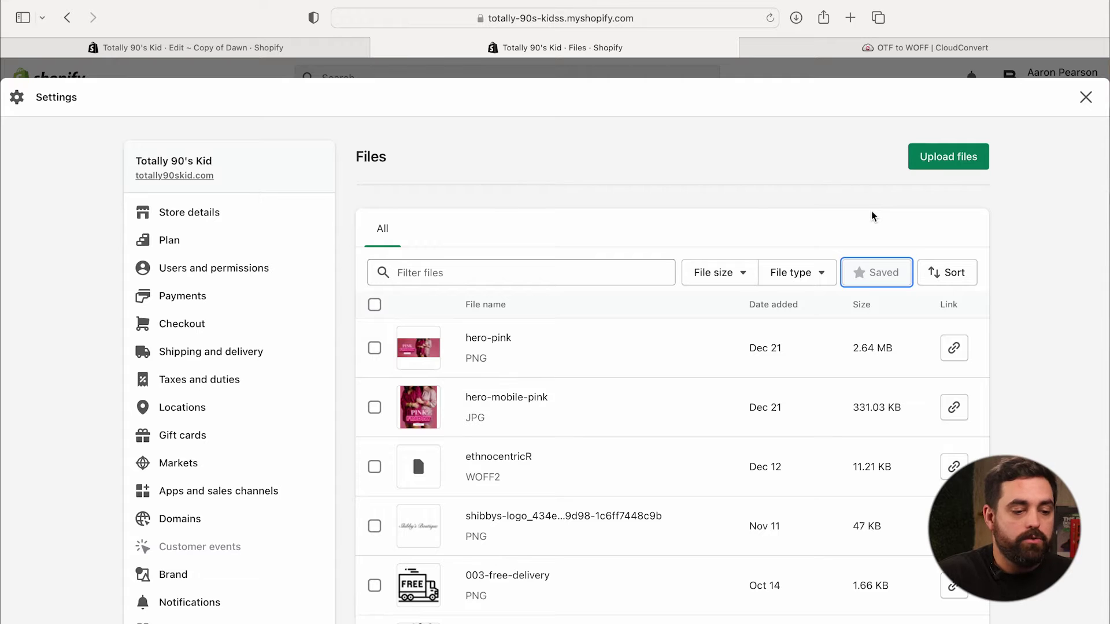
pyautogui.click(937, 165)
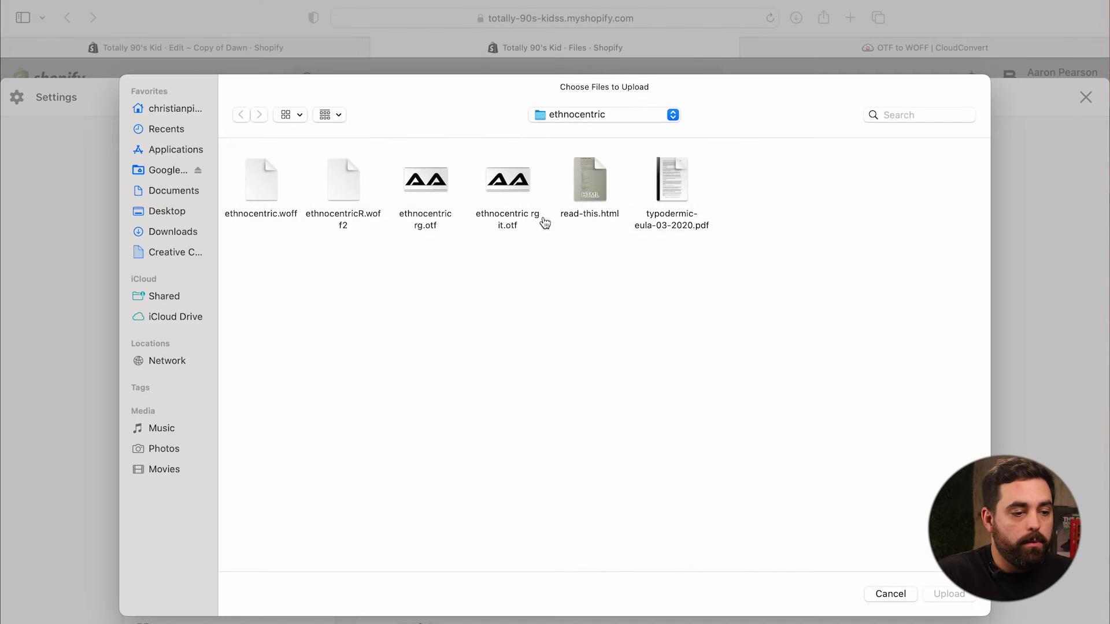
pyautogui.click(273, 186)
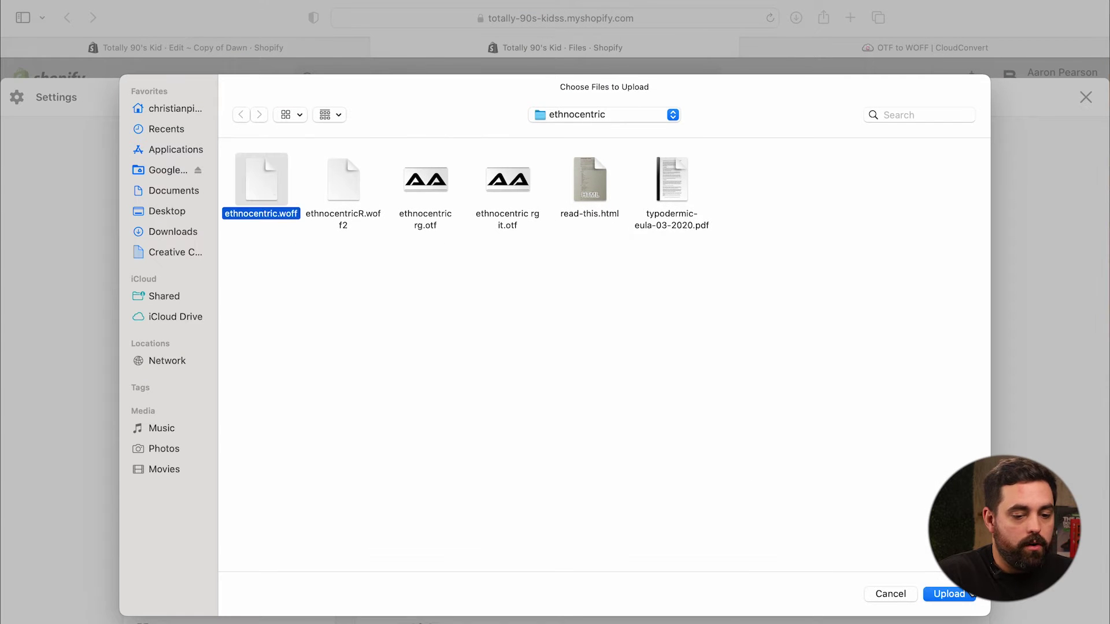
pyautogui.click(949, 594)
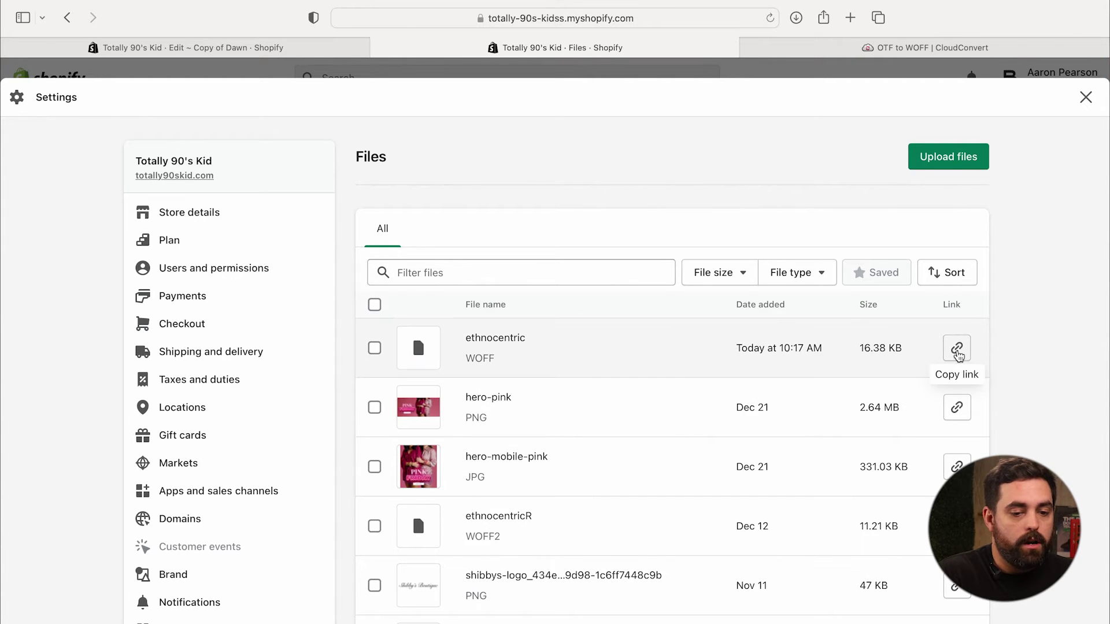
# - Paste the font's copied CDN link into a new browser tab and load it
pyautogui.click(850, 17)
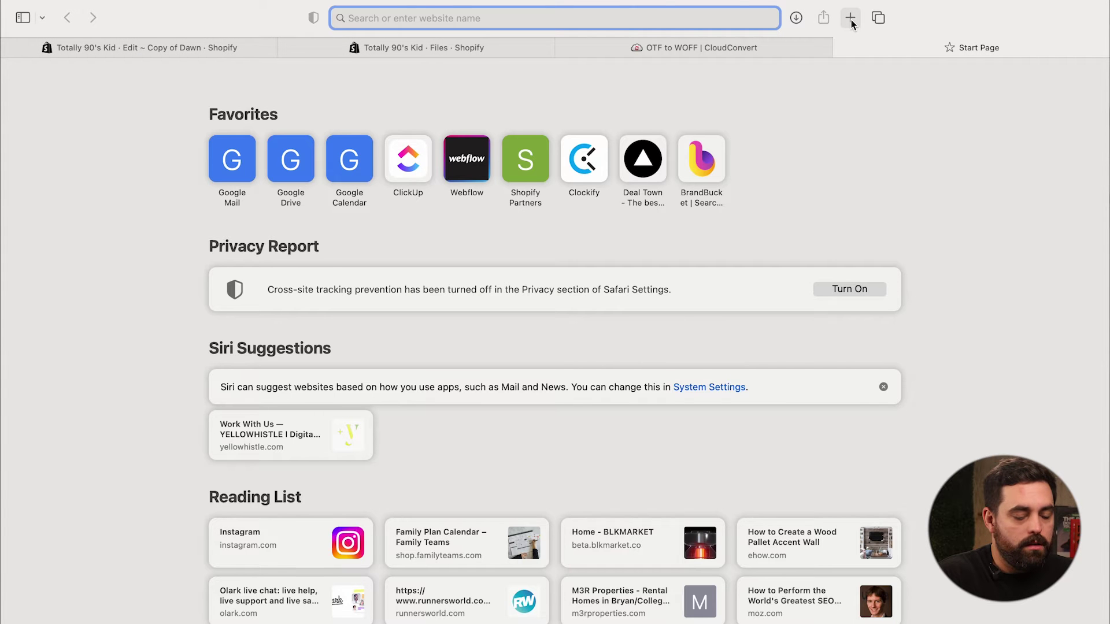
pyautogui.press('super+v')
pyautogui.press('Return')
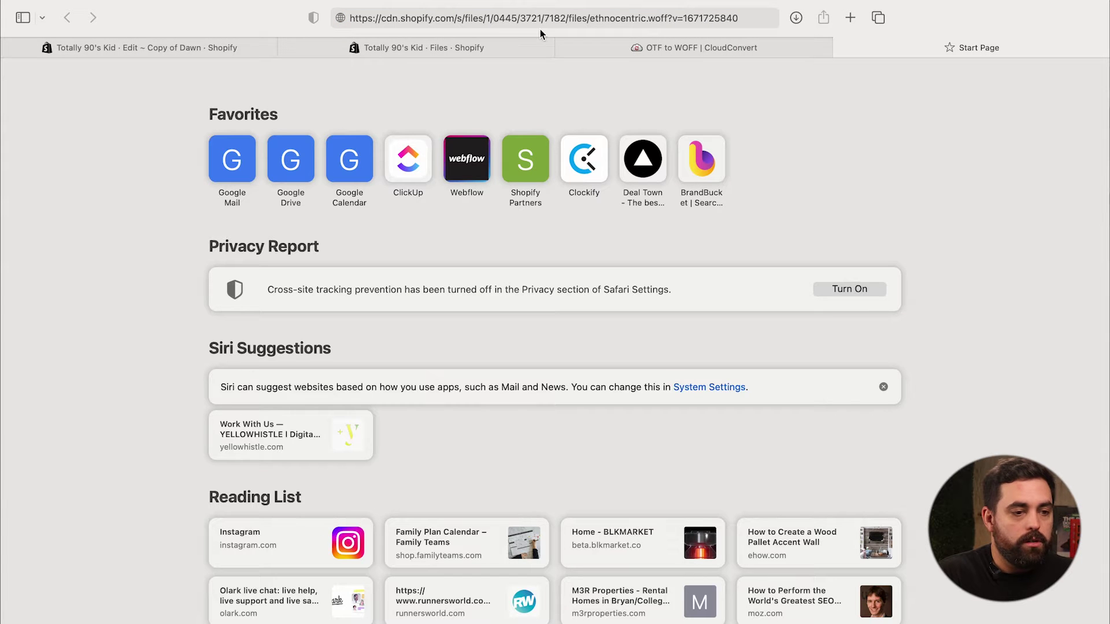